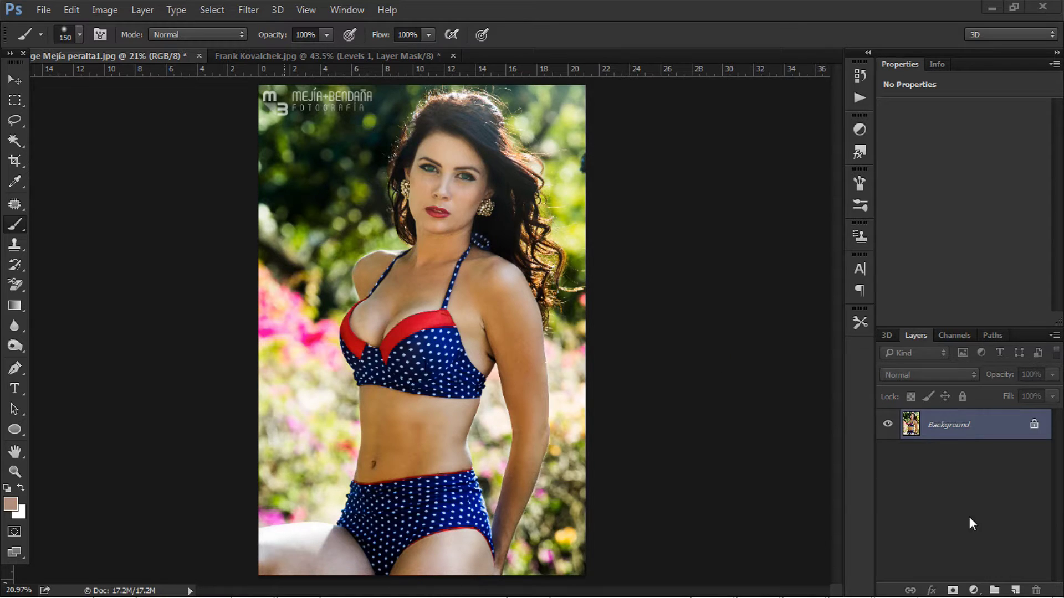
Duplicate the Background layer to create Background copy.
right_click(958, 433)
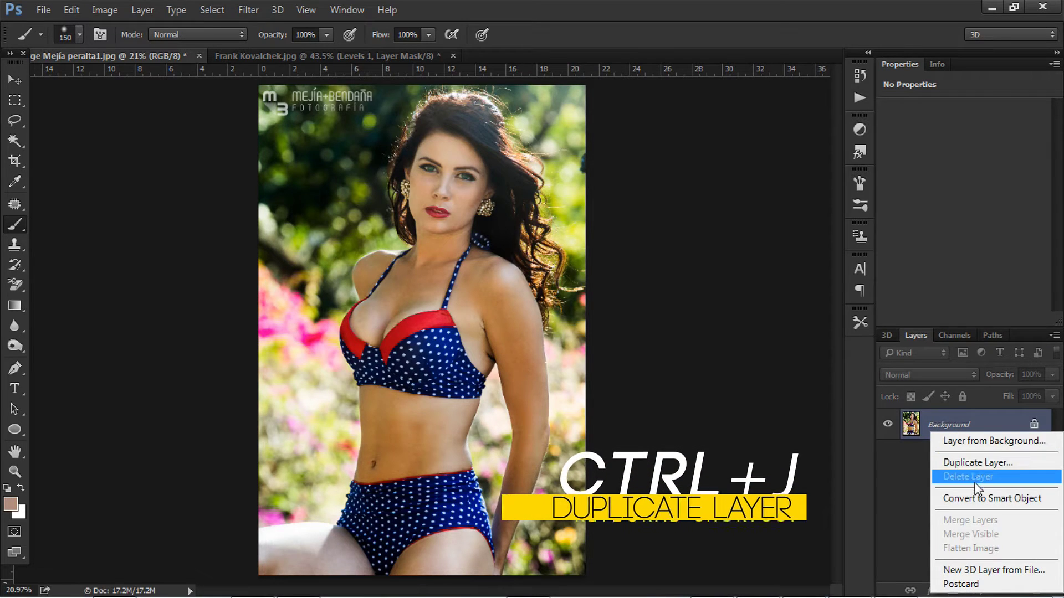
left_click(975, 465)
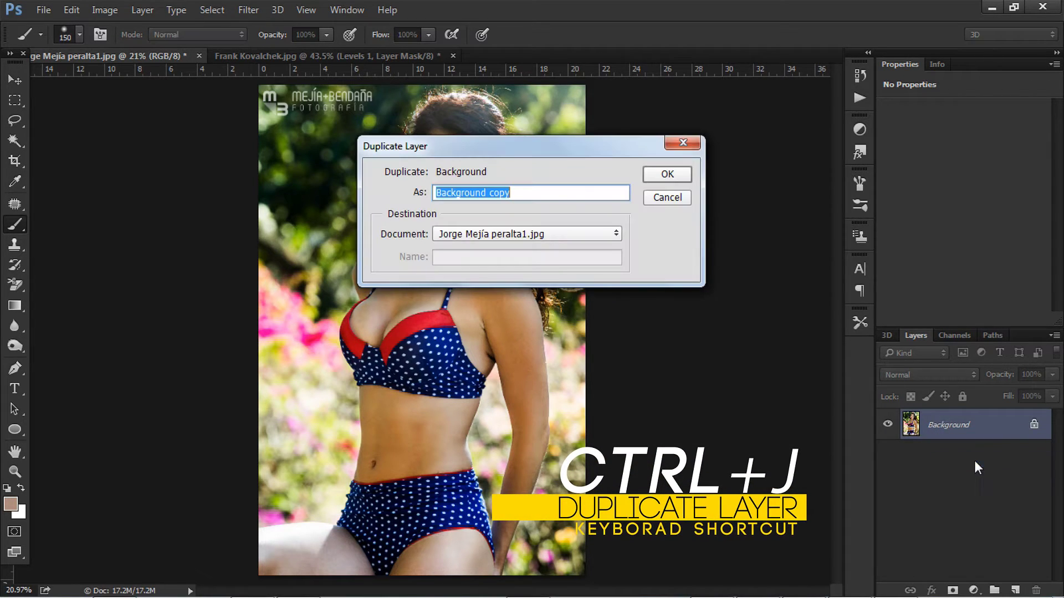
left_click(669, 175)
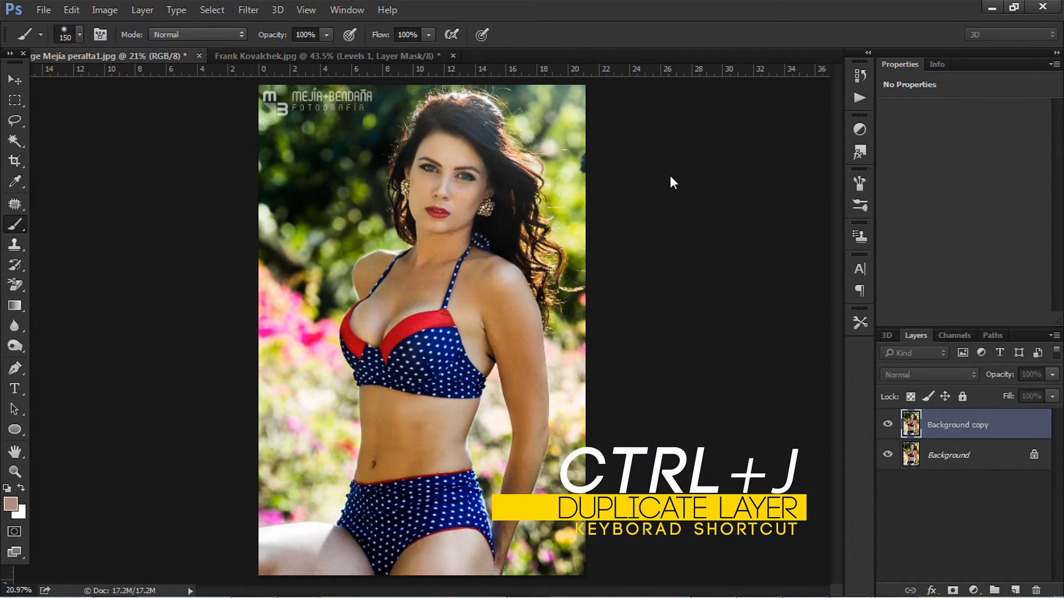
Add a Hue/Saturation adjustment layer and set Magentas and Cyans saturation to -100.
left_click(978, 589)
left_click(978, 430)
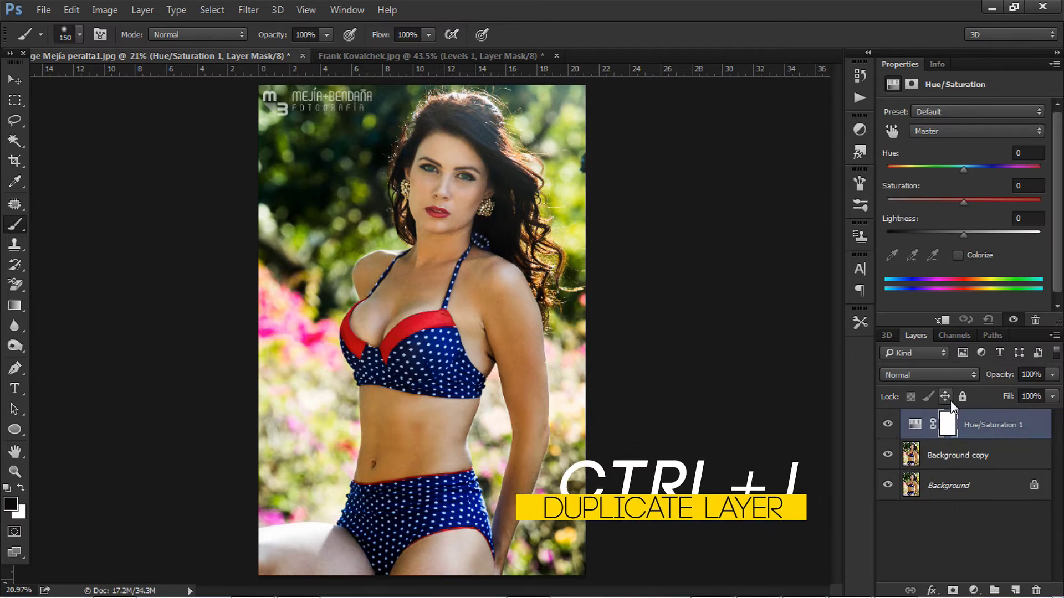
left_click(945, 131)
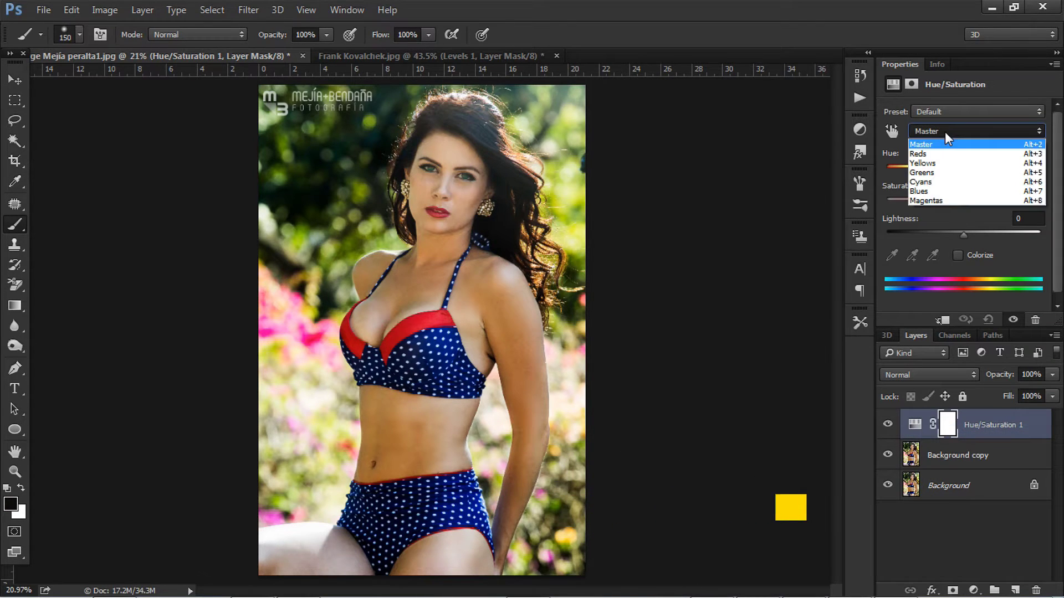
left_click(941, 198)
left_click_drag(965, 202, 820, 206)
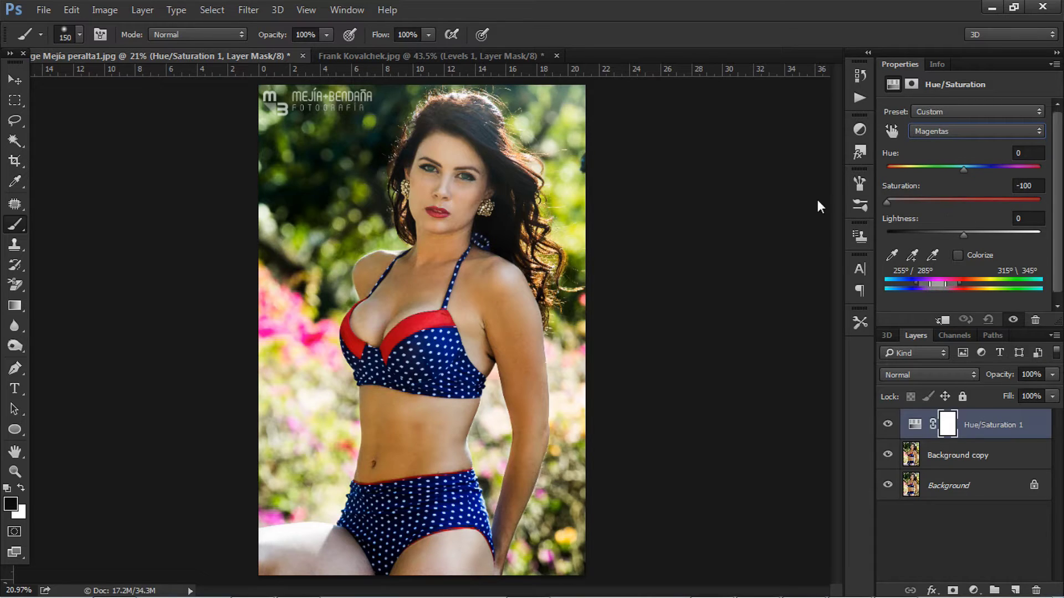
left_click(932, 130)
left_click(938, 180)
left_click_drag(962, 203, 853, 206)
Desaturate Greens and Yellows to -100, return to Master, and duplicate Hue/Saturation 1.
left_click(926, 132)
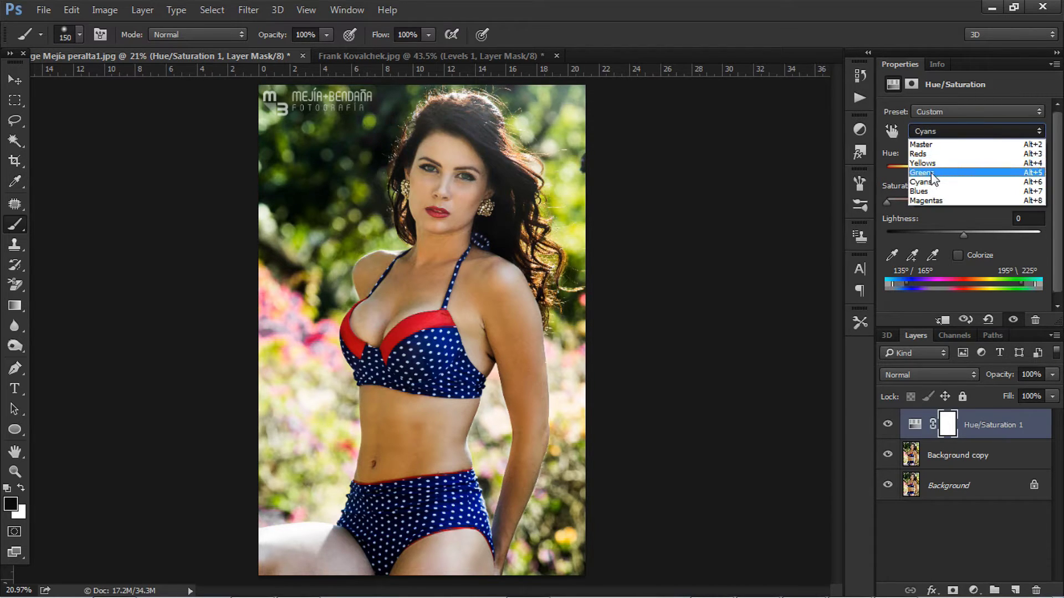
left_click(934, 173)
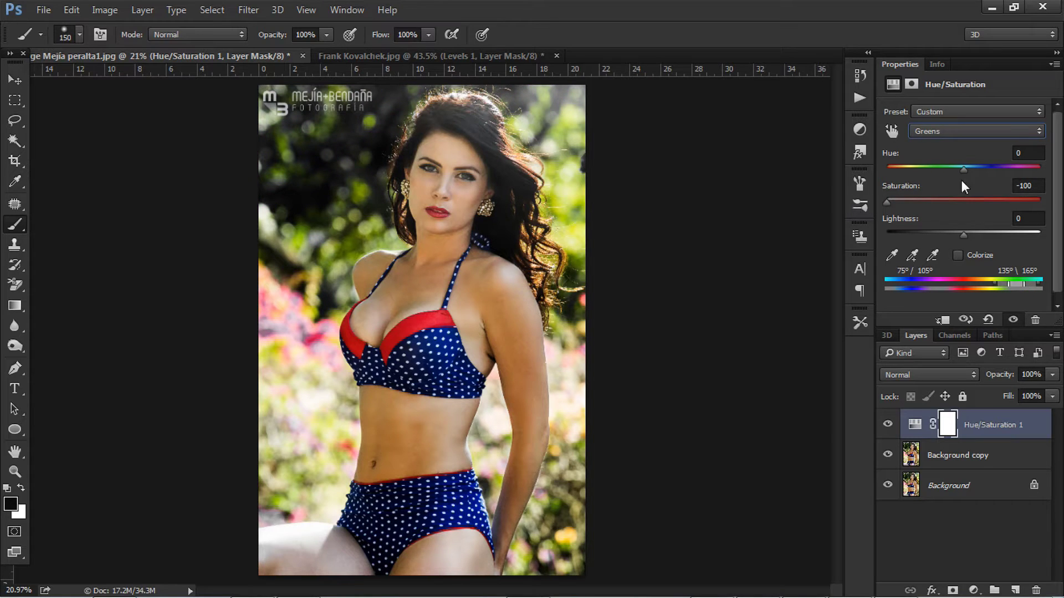
left_click(954, 132)
left_click(954, 156)
left_click_drag(963, 203, 860, 202)
left_click(959, 132)
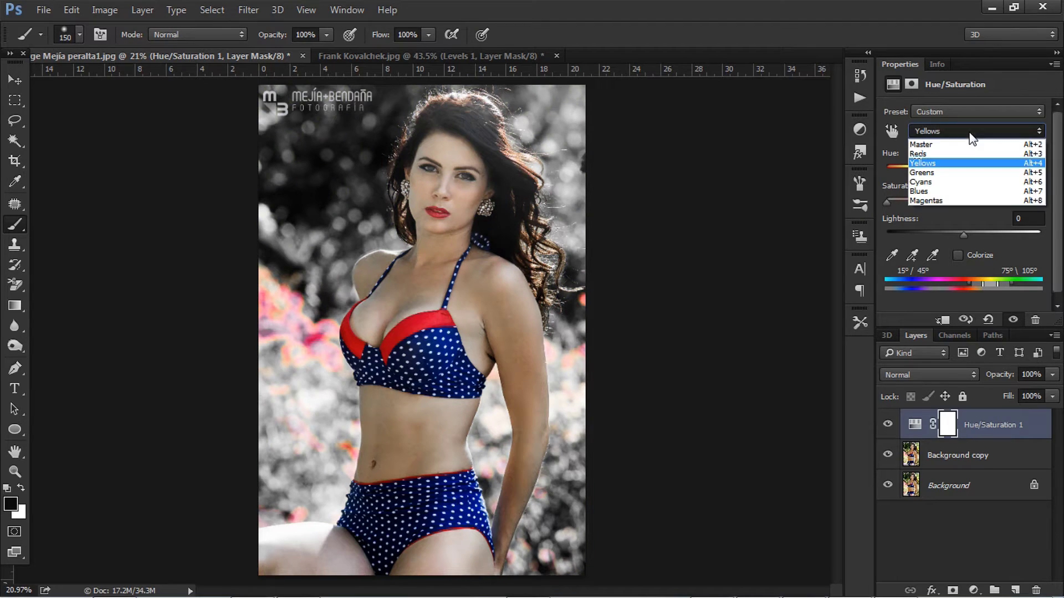
left_click(972, 144)
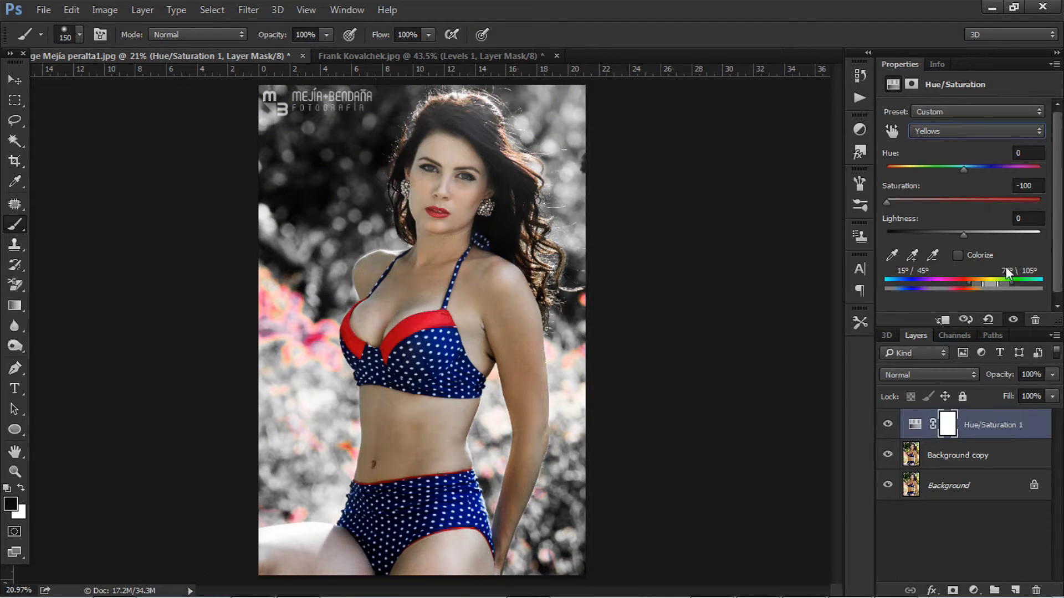
left_click(1012, 432)
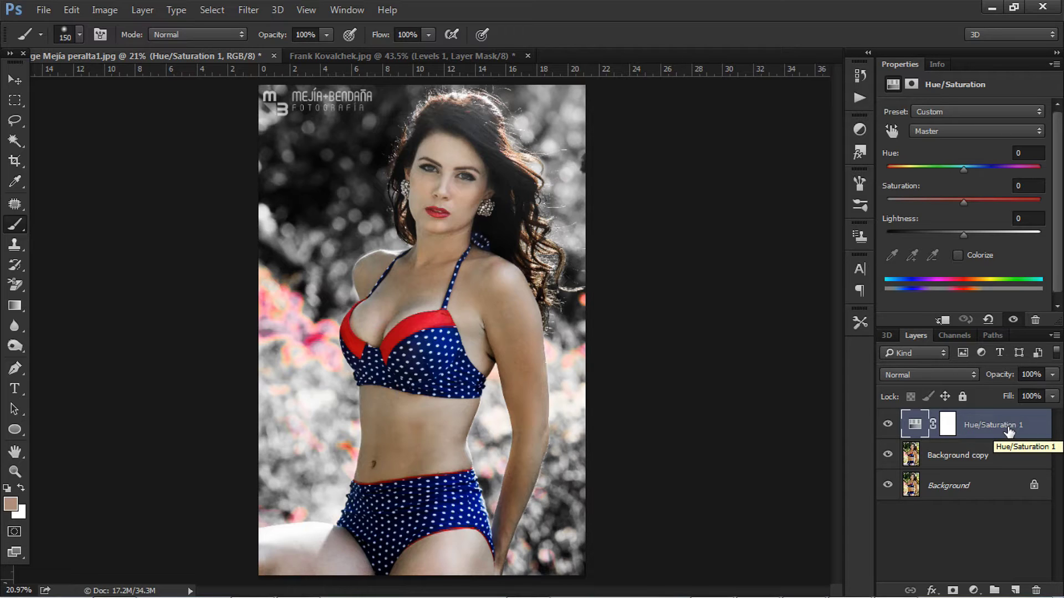
key("ctrl+j")
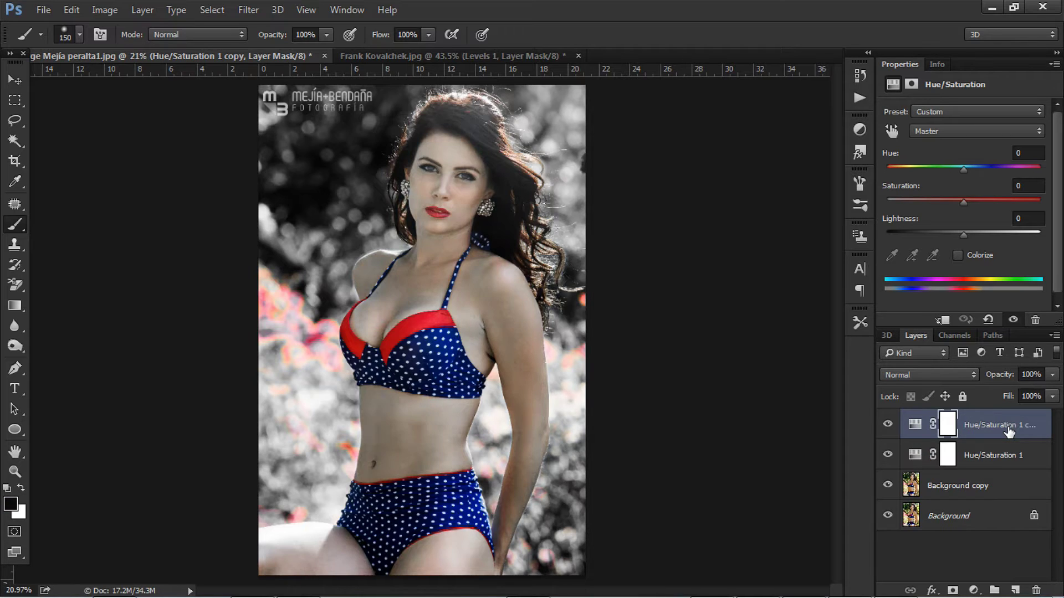
Add another Hue/Saturation copy and group the adjustments with Background copy into Group 1.
key("ctrl+j")
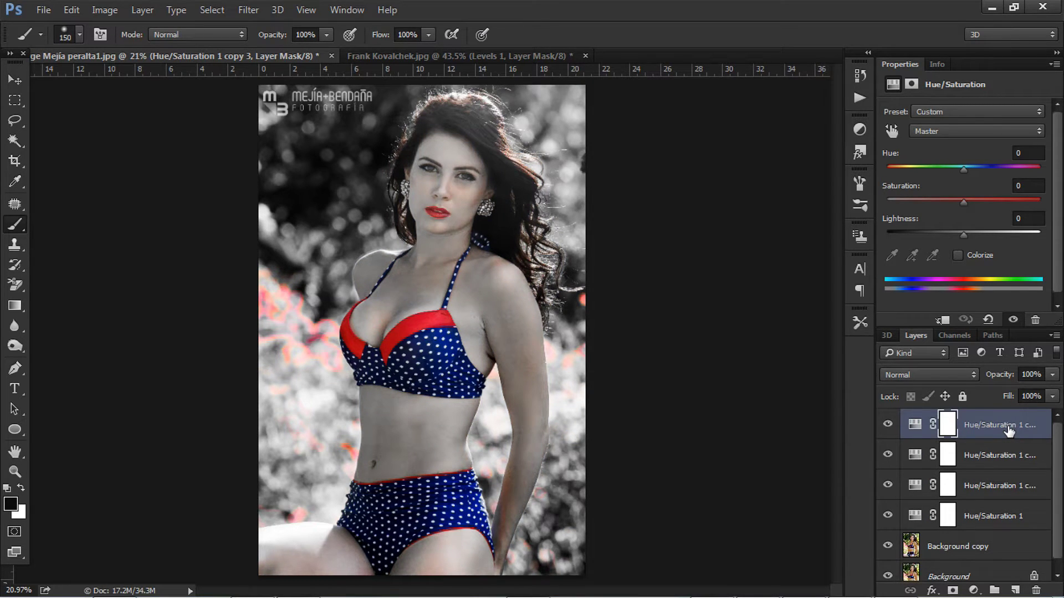
left_click(953, 551, "shift")
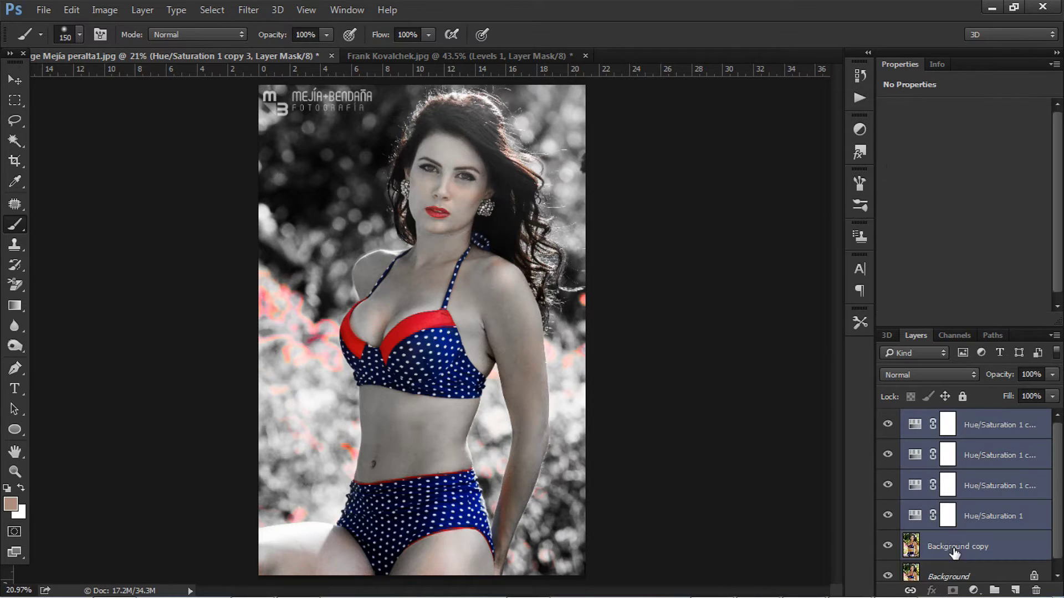
key("ctrl+g")
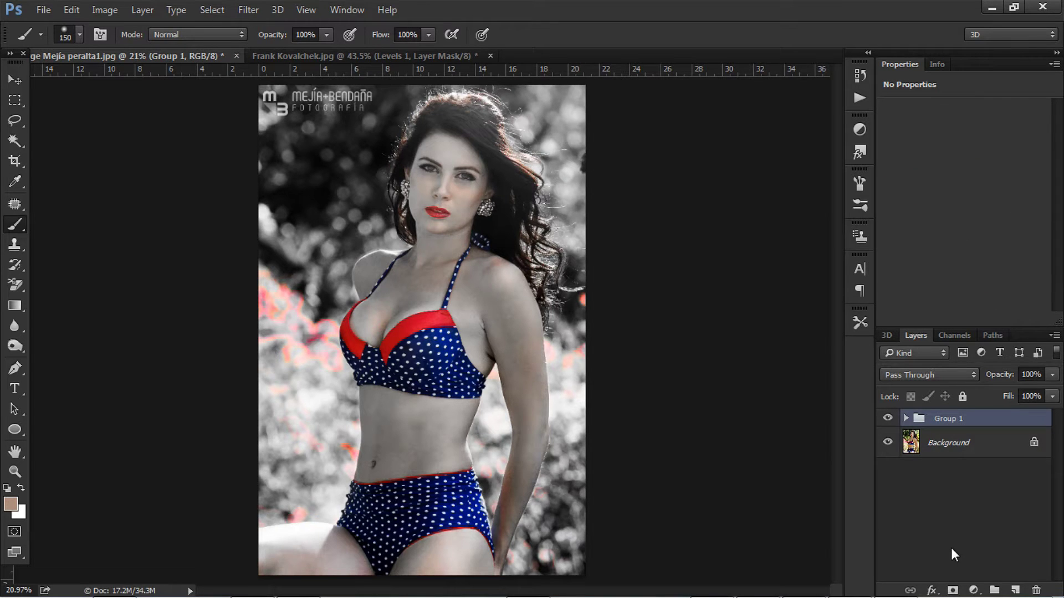
Duplicate the Background as Background copy 2 and desaturate it completely.
left_click(955, 450)
right_click(956, 447)
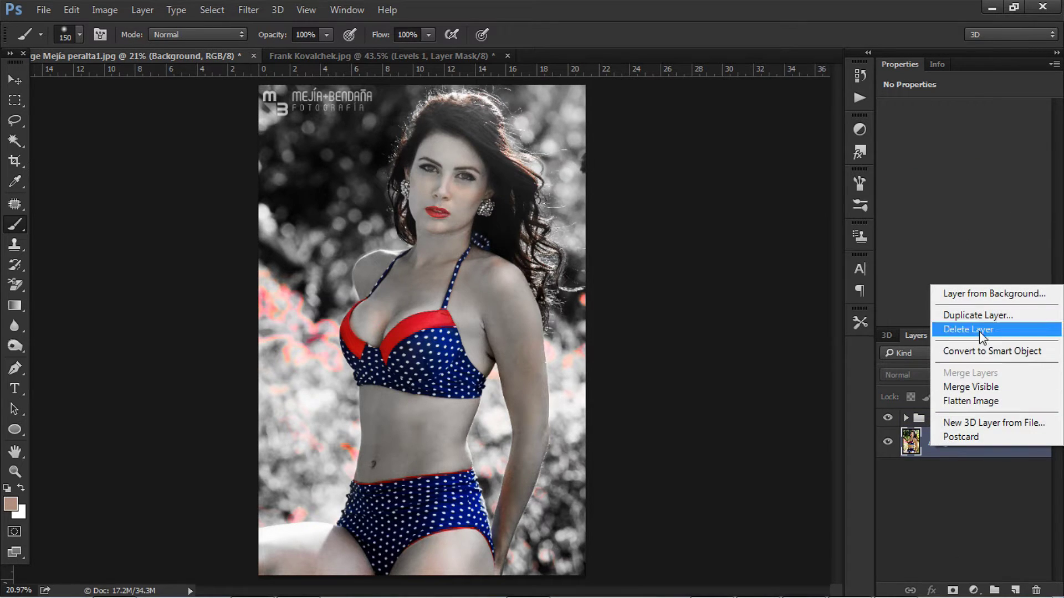
left_click(980, 314)
left_click(666, 176)
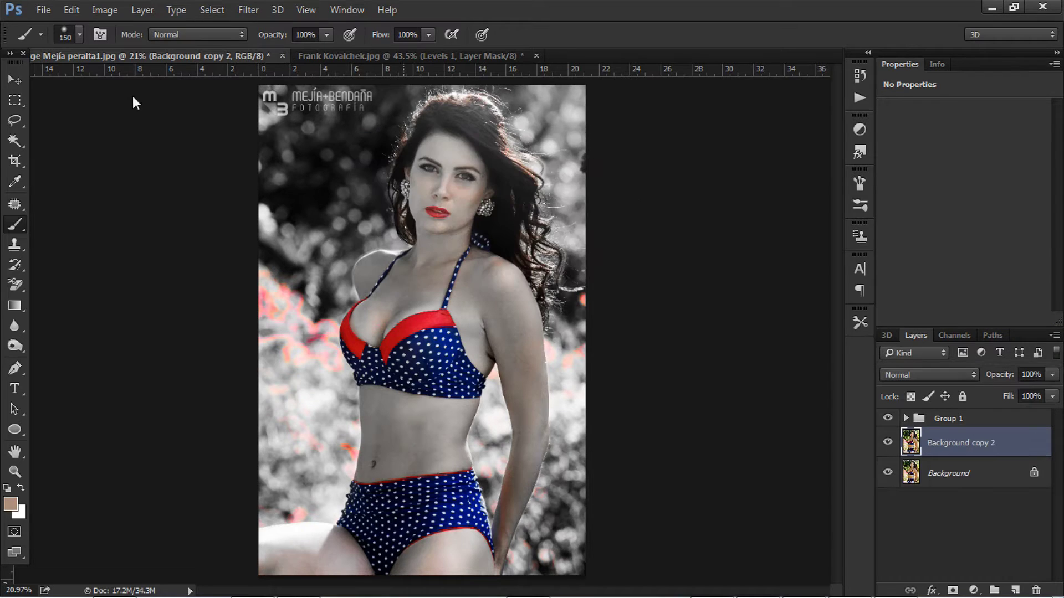
left_click(110, 11)
mouse_move(198, 46)
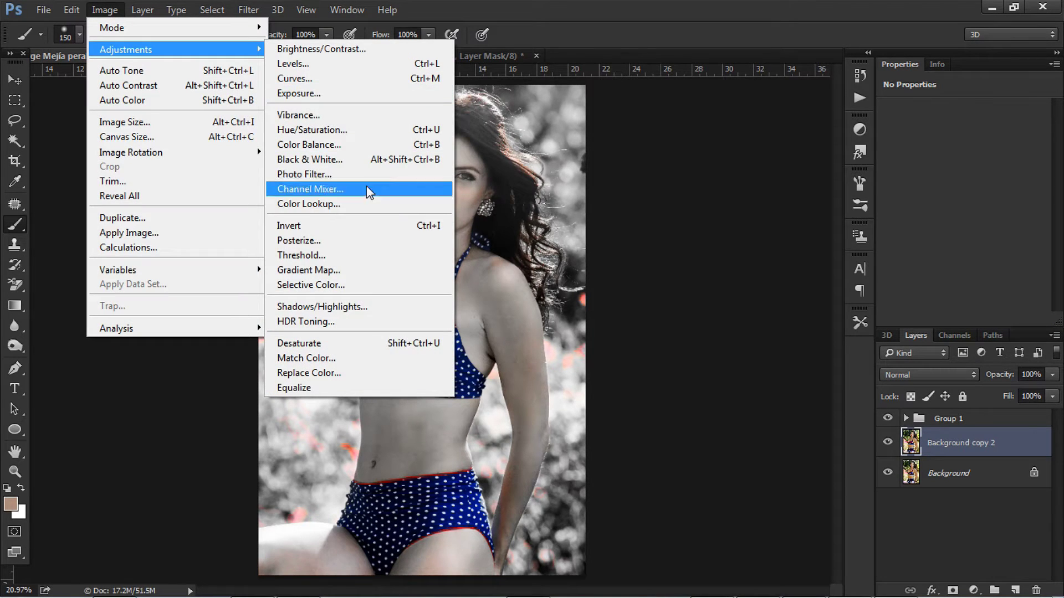
left_click(380, 342)
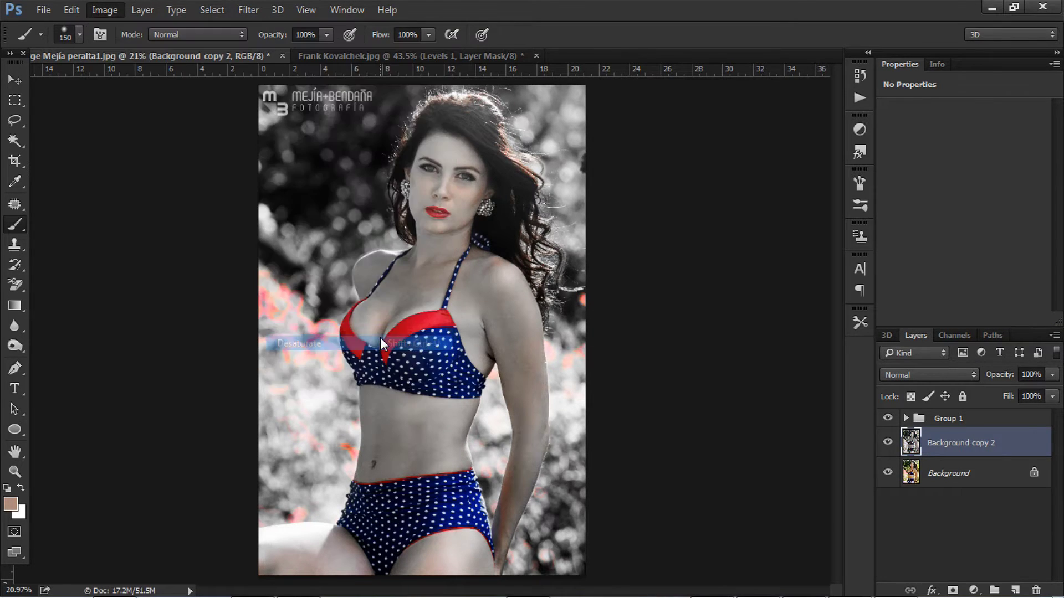
Give Group 1 a white layer mask.
left_click(945, 425)
left_click(952, 590)
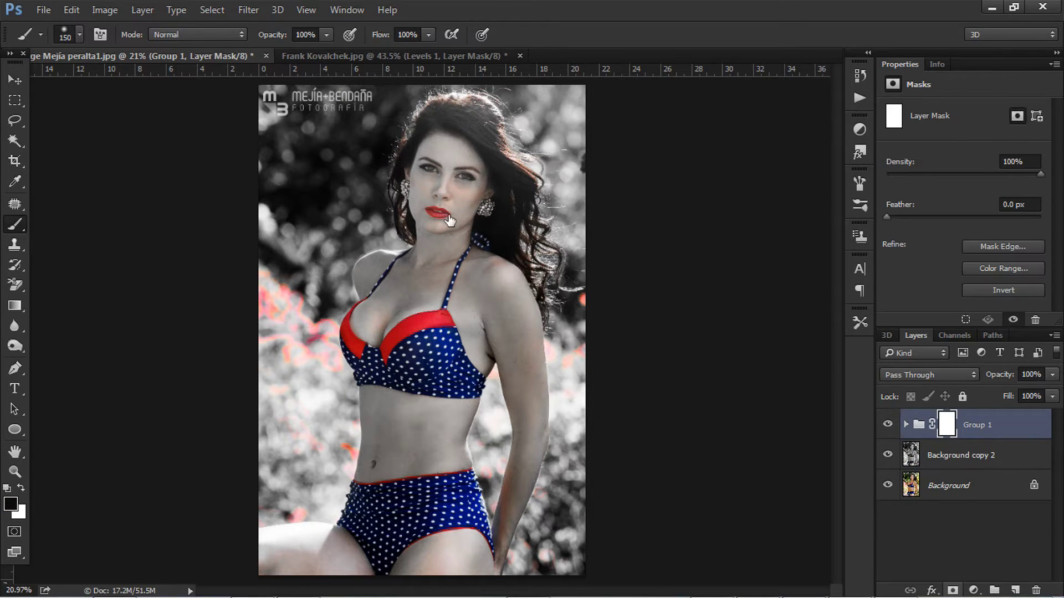
scroll(448, 220, "up", 3)
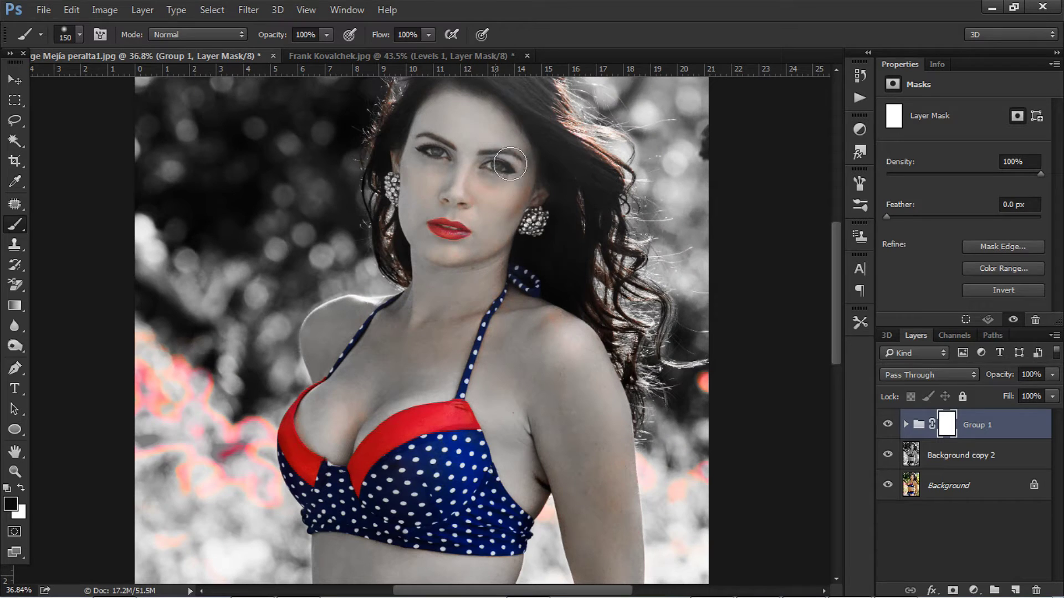
Paint the mask grey over the hair by the left earring, pink flowers, and bokeh beside the thigh.
left_click_drag(386, 203, 402, 263)
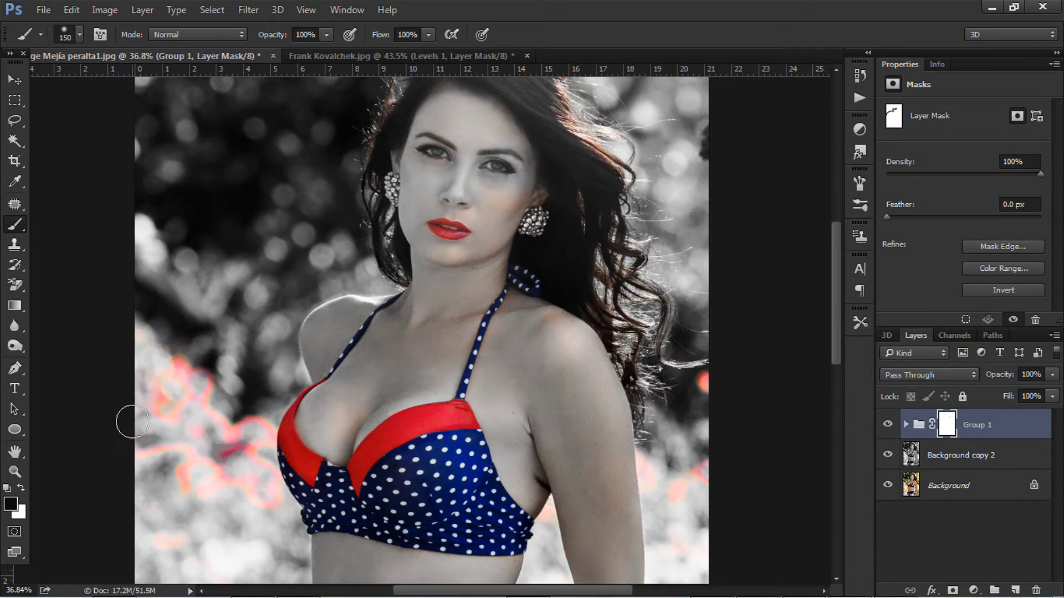
mouse_move(151, 363)
left_mouse_down()
mouse_move(178, 368)
mouse_move(163, 372)
mouse_move(171, 454)
mouse_move(210, 450)
mouse_move(205, 430)
mouse_move(213, 456)
mouse_move(229, 414)
mouse_move(242, 416)
mouse_move(245, 432)
mouse_move(248, 420)
mouse_move(256, 428)
mouse_move(242, 496)
mouse_move(256, 422)
mouse_move(266, 492)
left_mouse_up()
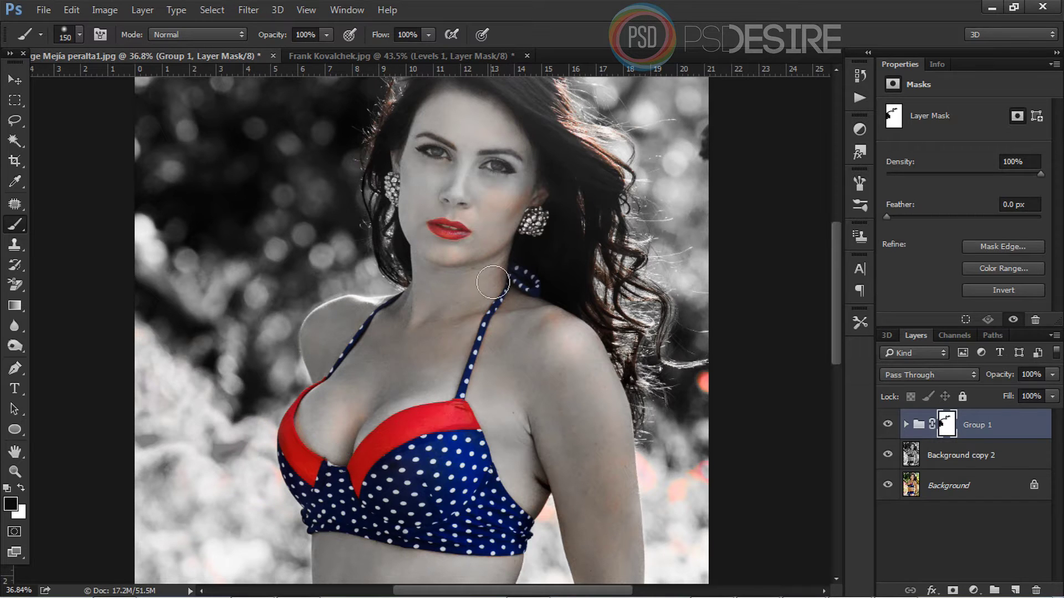
scroll(690, 411, "down", 3)
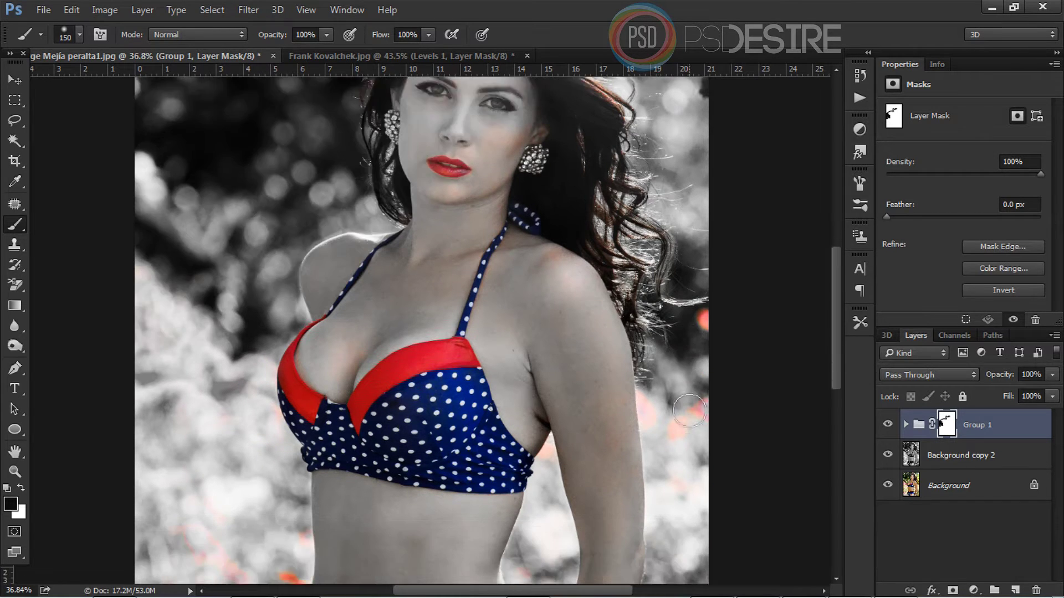
scroll(687, 413, "down", 15)
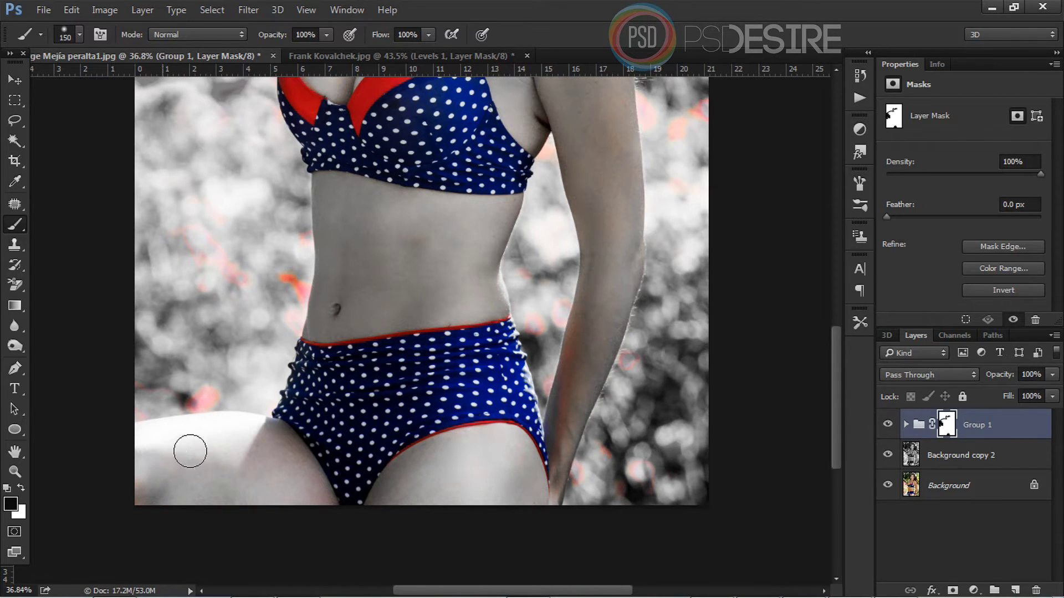
mouse_move(303, 499)
left_mouse_down()
mouse_move(234, 467)
mouse_move(207, 399)
mouse_move(170, 407)
mouse_move(138, 367)
left_mouse_up()
Enlarge the brush, set it back to 150, and inspect the image for leftover colour.
scroll(567, 485, "up", 3)
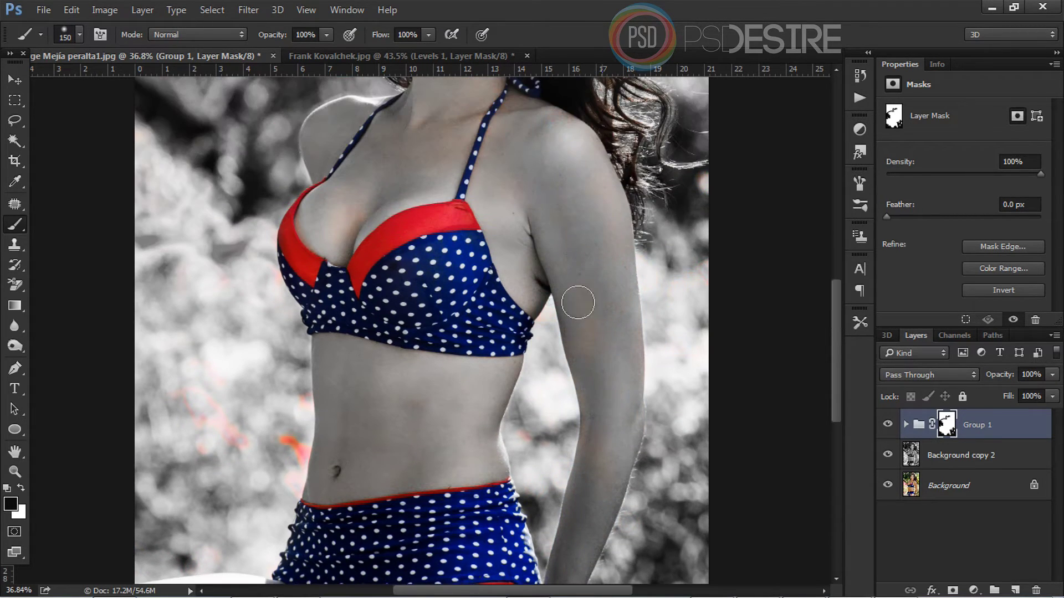
scroll(577, 303, "up", 4)
key("bracketright")
key("bracketright")
key("bracketright")
key("bracketright")
key("bracketright")
key("bracketright")
key("bracketright")
scroll(244, 281, "down", 5)
key("bracketleft")
key("bracketleft")
key("bracketleft")
key("bracketleft")
key("bracketleft")
key("bracketleft")
key("bracketleft")
scroll(488, 369, "up", 3)
scroll(535, 244, "up", 4)
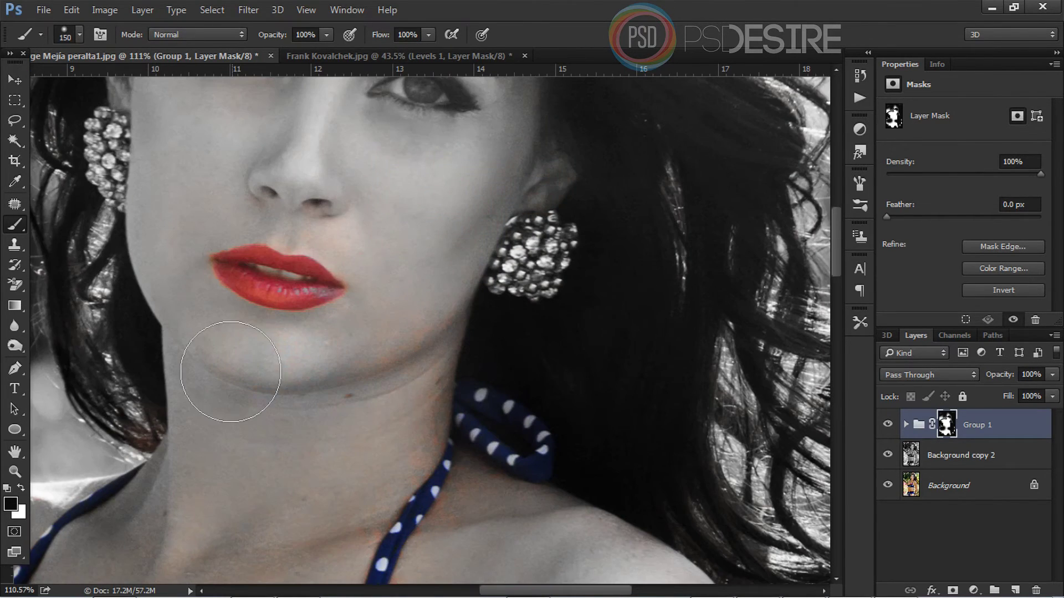
scroll(321, 379, "down", 3)
scroll(332, 432, "down", 3)
scroll(539, 593, "left", 4)
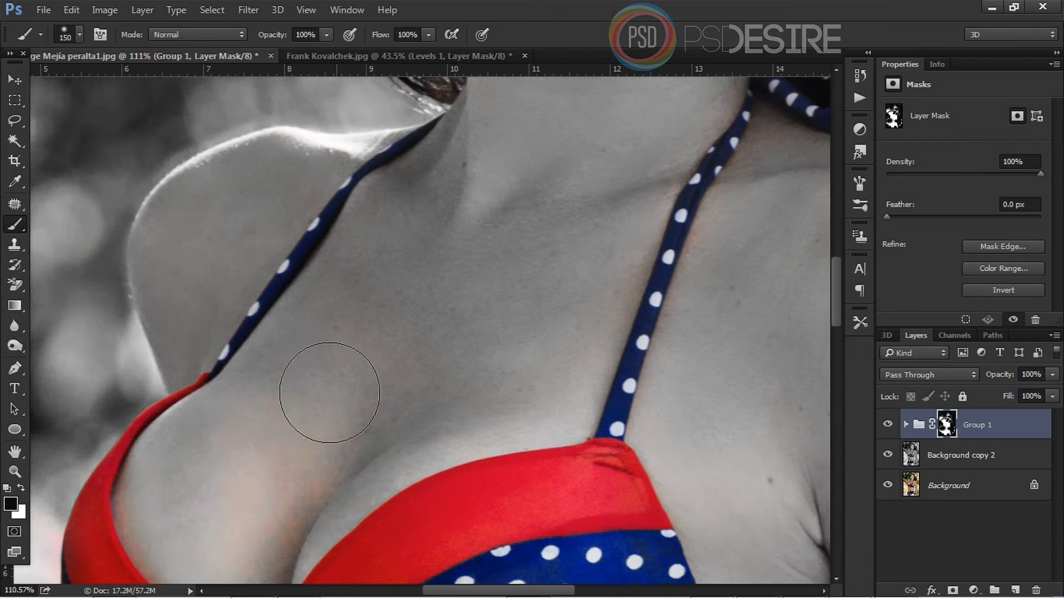
scroll(368, 328, "up", 3)
scroll(741, 161, "down", 1)
scroll(518, 237, "down", 3)
scroll(736, 220, "up", 2)
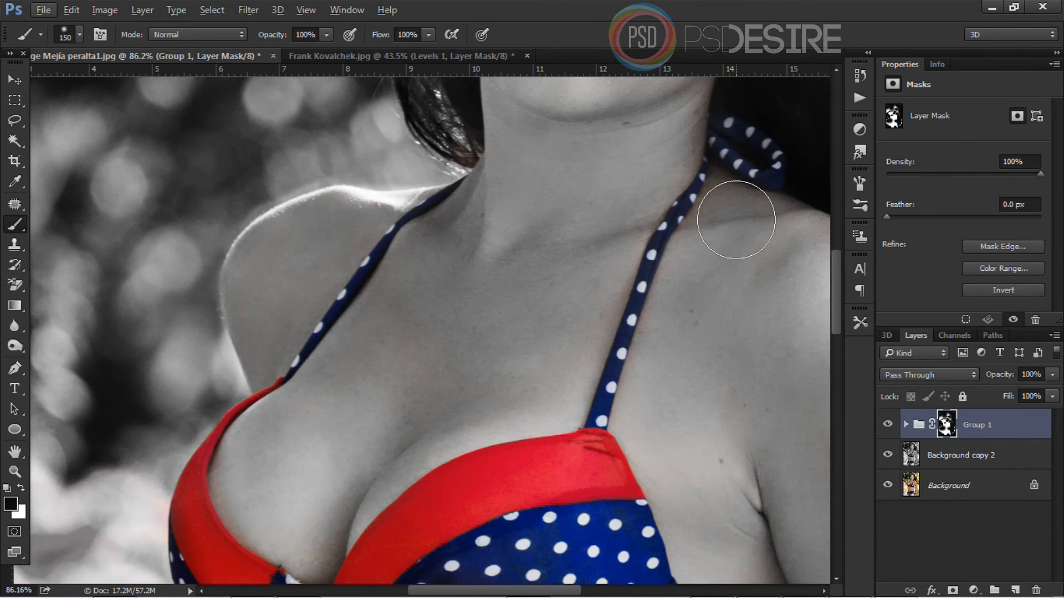
scroll(809, 242, "up", 4)
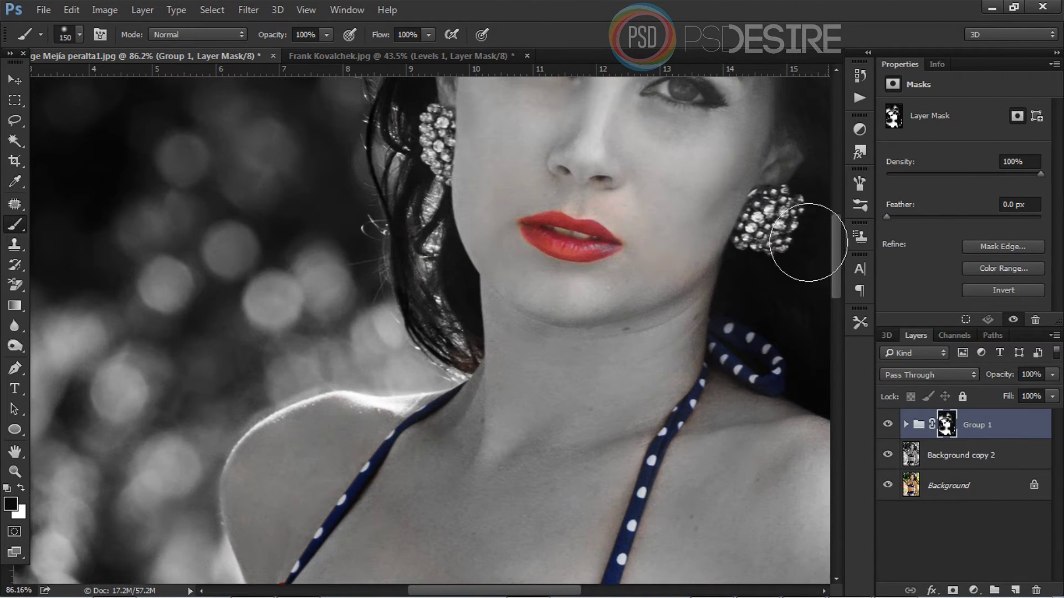
scroll(689, 214, "up", 2)
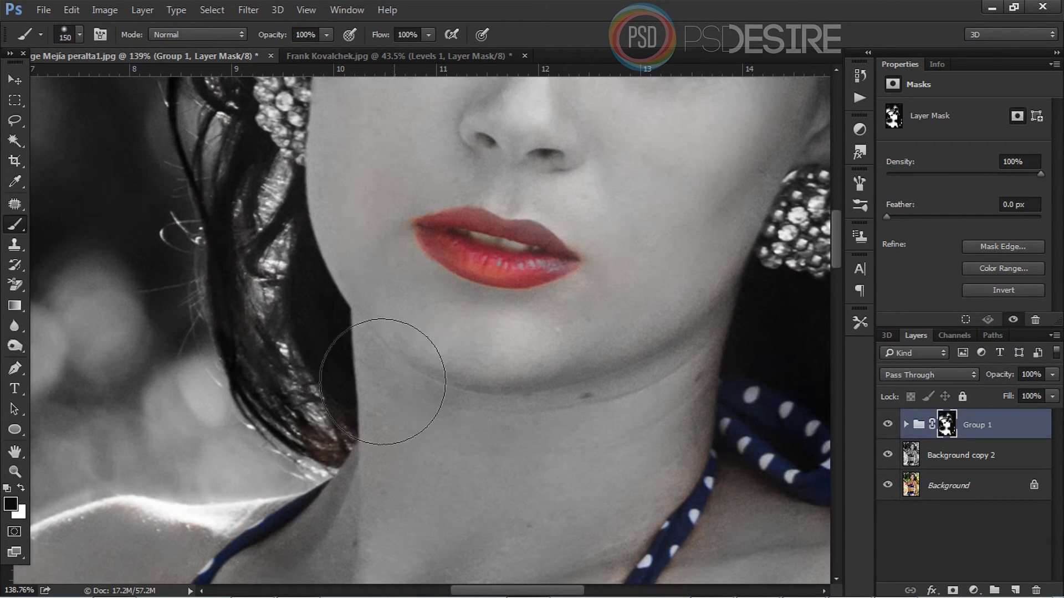
scroll(426, 370, "down", 3)
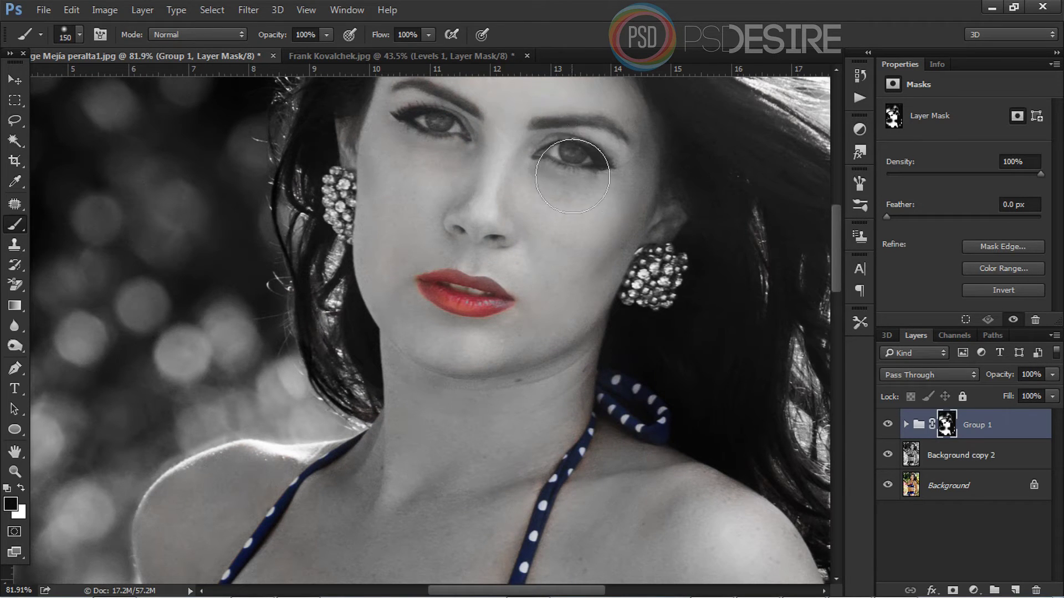
scroll(573, 176, "up", 5)
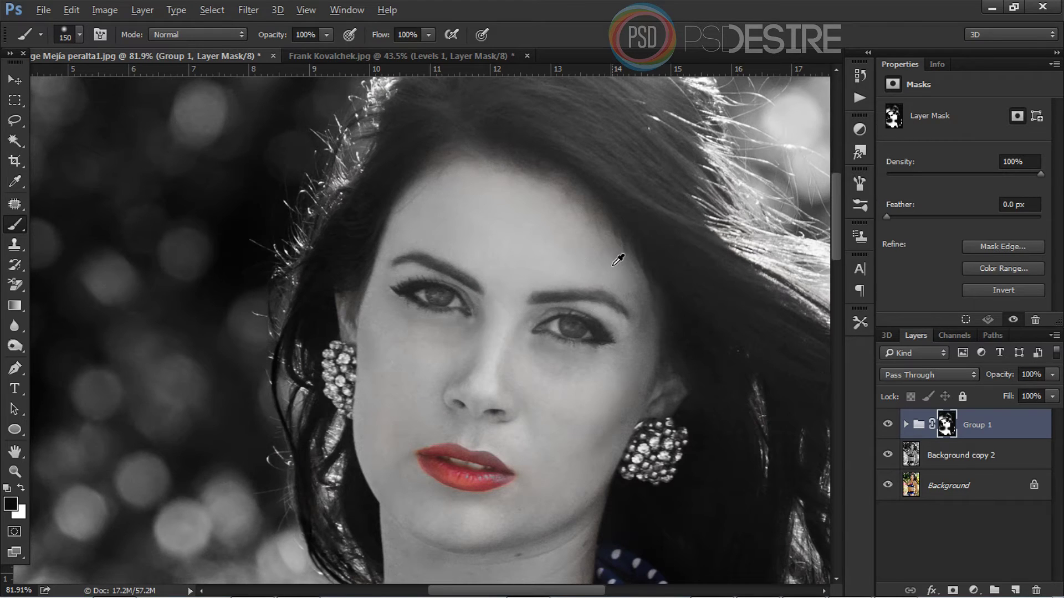
scroll(618, 260, "down", 3, "alt")
scroll(616, 266, "down", 2, "alt")
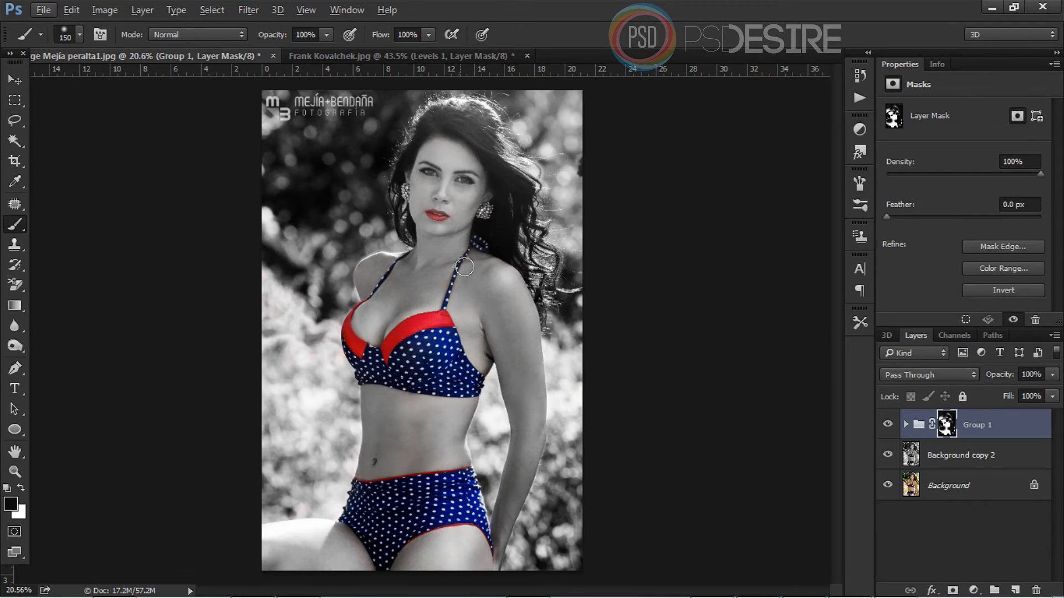
scroll(443, 249, "up", 1, "alt")
scroll(445, 239, "up", 3, "alt")
scroll(447, 202, "up", 3, "alt")
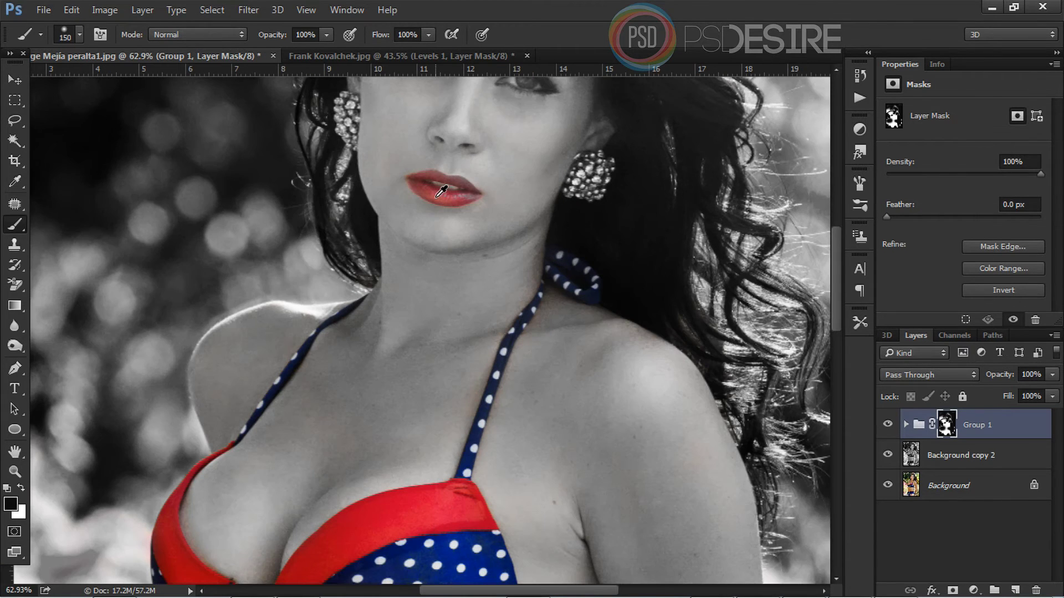
scroll(502, 206, "down", 5, "alt")
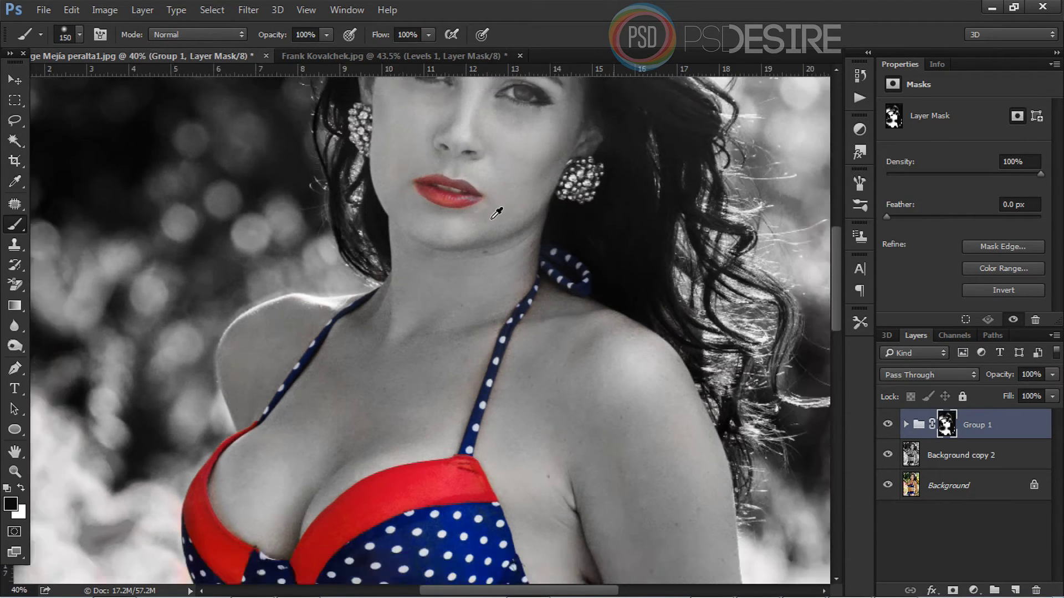
scroll(457, 400, "down", 1, "alt")
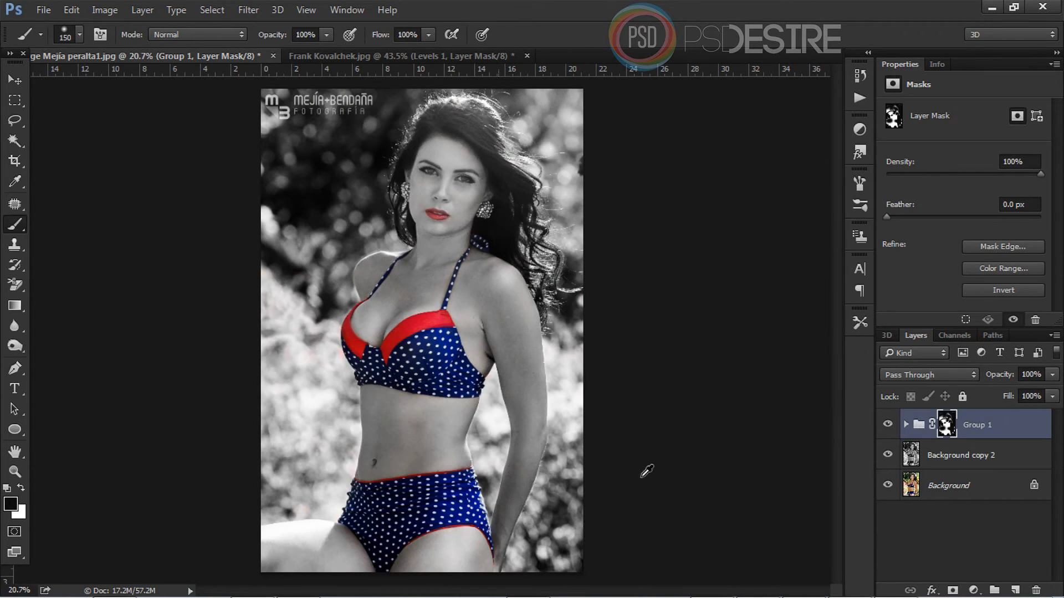
Expand Group 1 and select only the top Hue/Saturation adjustment.
left_click(906, 425)
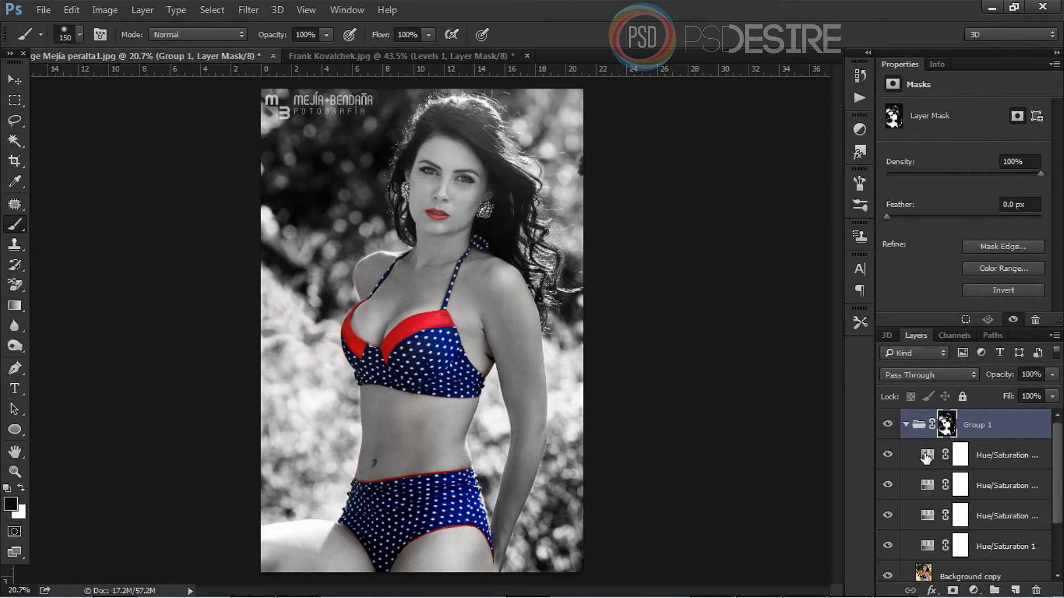
left_click(926, 456)
left_click(995, 485, "ctrl")
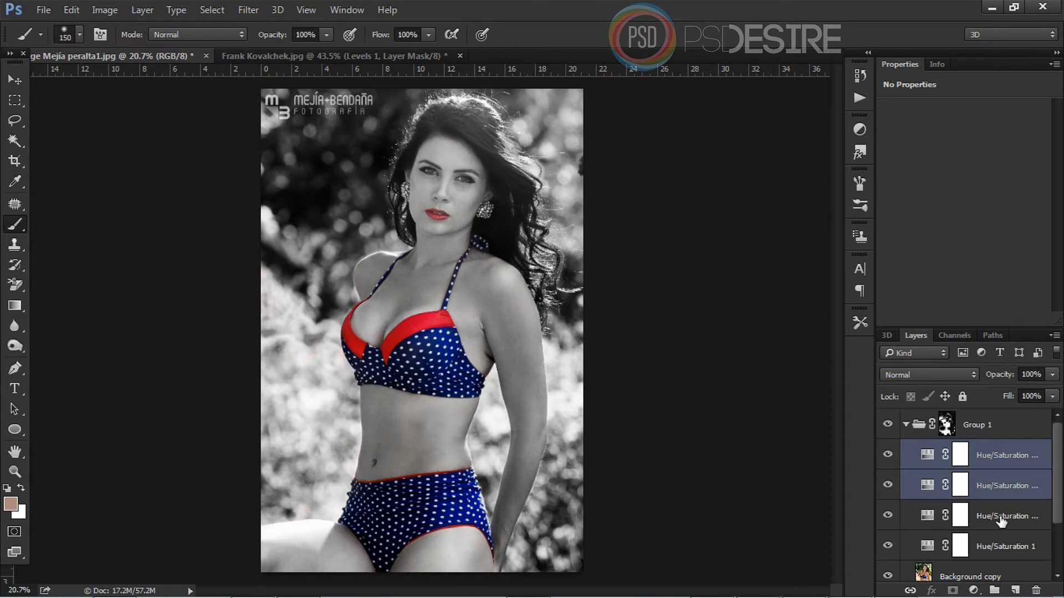
left_click(997, 516, "ctrl")
left_click(1002, 545, "ctrl")
left_click(927, 454)
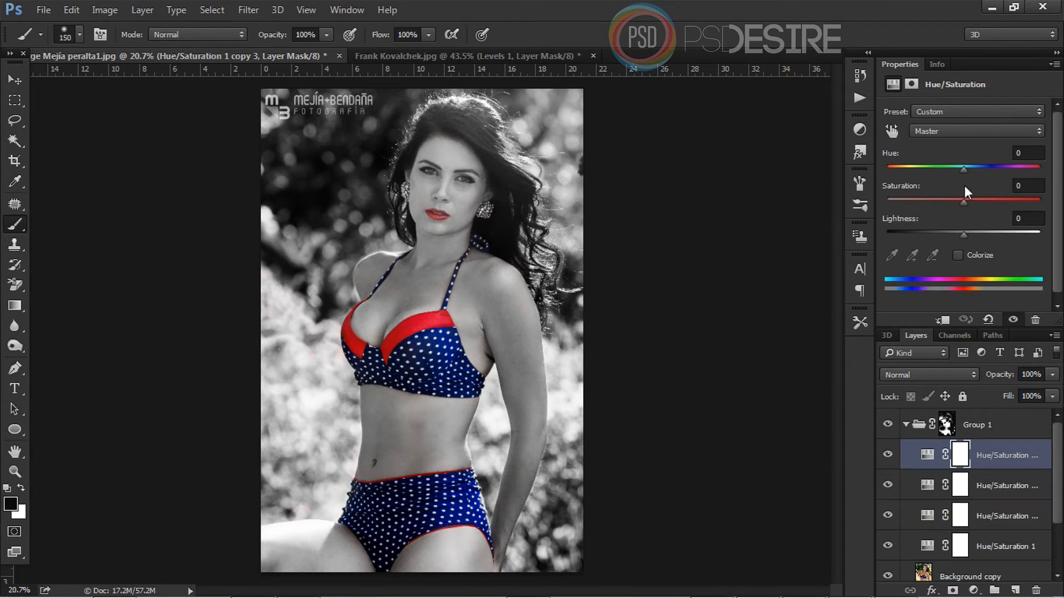
Switch the range to Reds and drain almost all of its saturation.
left_click(965, 131)
left_click(964, 151)
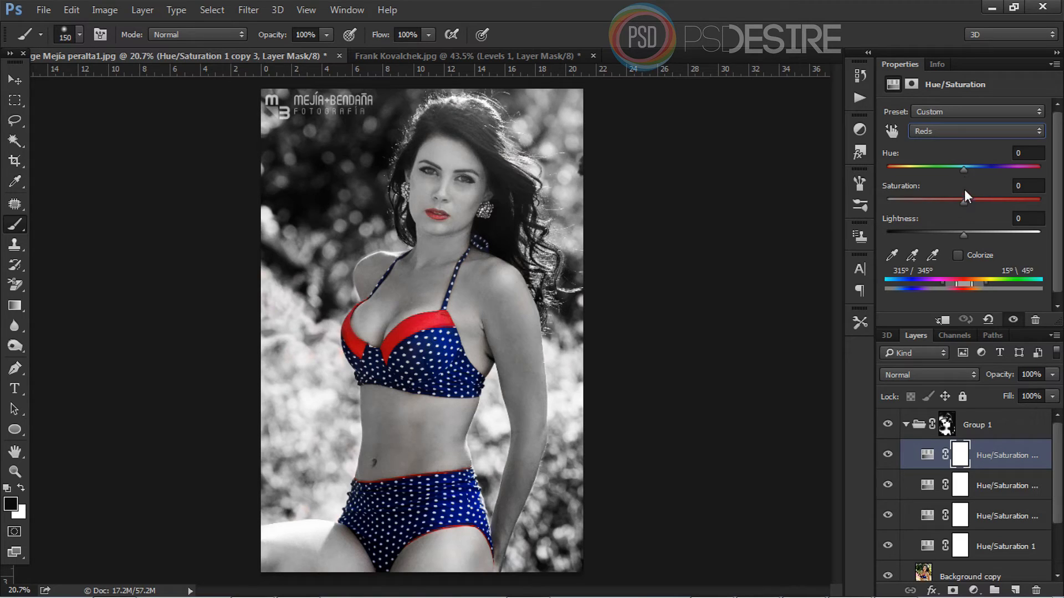
left_click_drag(964, 201, 989, 204)
left_click_drag(1023, 205, 886, 210)
Set the adjustment's Reds saturation to about +19, collapse Group 1, and hide the edits.
left_click(927, 455)
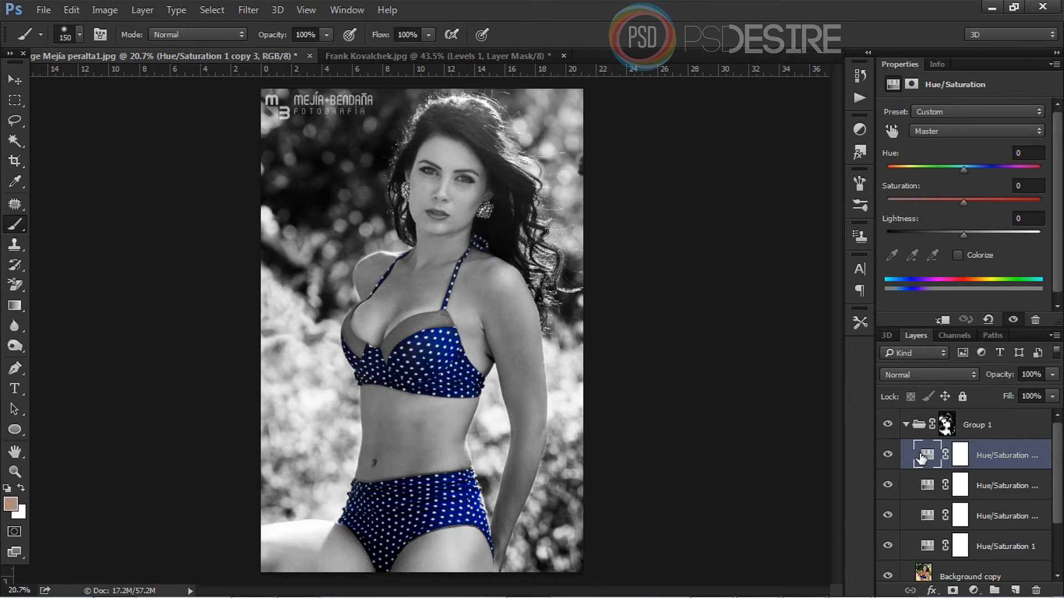
left_click(977, 132)
left_click(977, 147)
left_click_drag(960, 201, 980, 203)
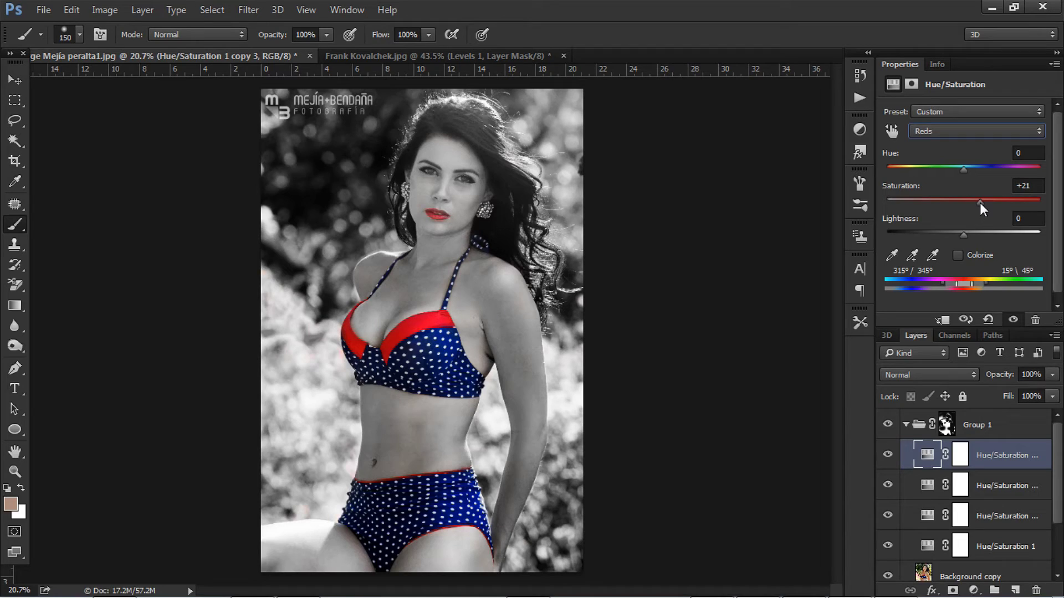
left_click_drag(980, 202, 978, 202)
left_click(904, 425)
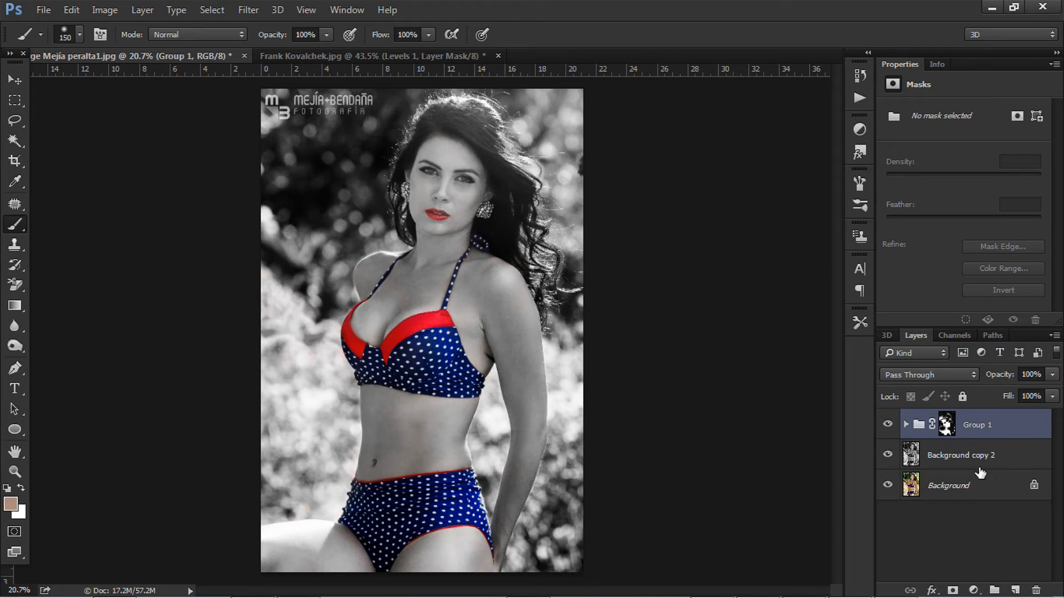
left_click(888, 486, "alt")
Show the edits again and add a Levels layer with output black 29 and midtones 0.76.
left_click(888, 485, "alt")
left_click(974, 589)
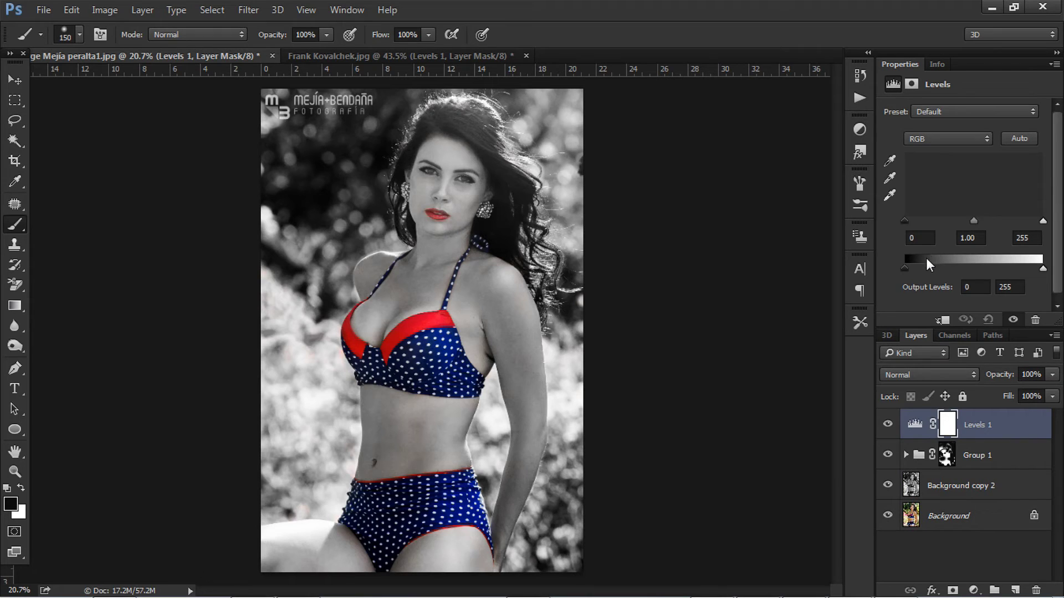
left_click_drag(904, 265, 920, 267)
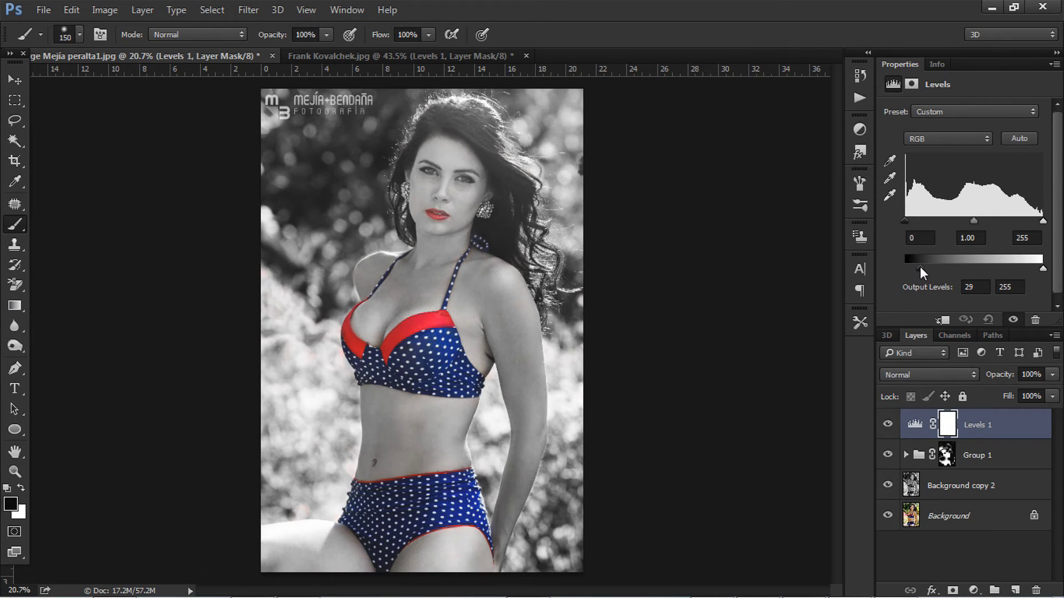
mouse_move(975, 223)
left_mouse_down()
mouse_move(986, 222)
mouse_move(959, 221)
left_mouse_up()
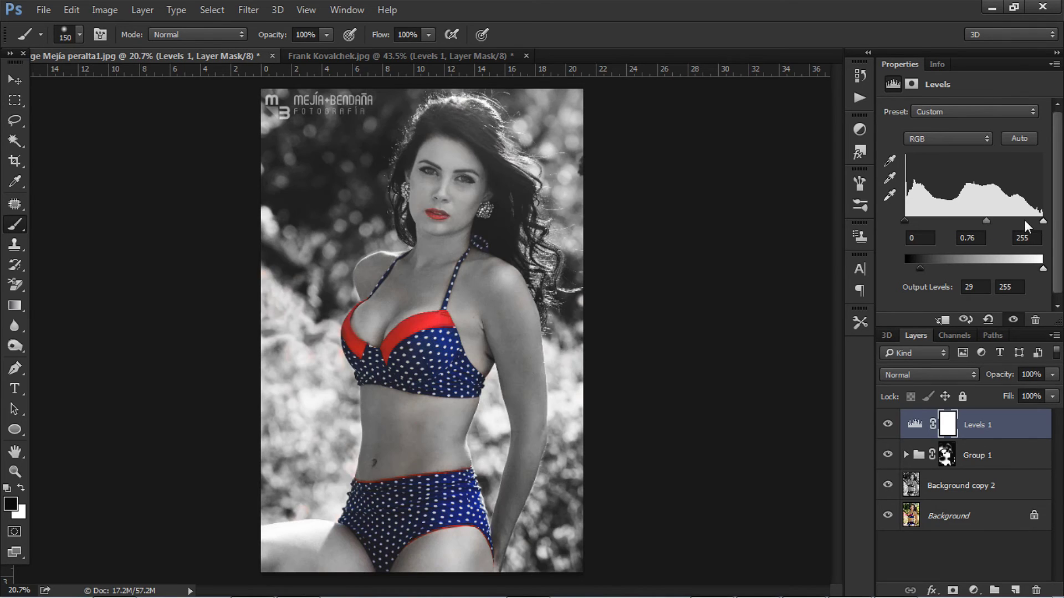